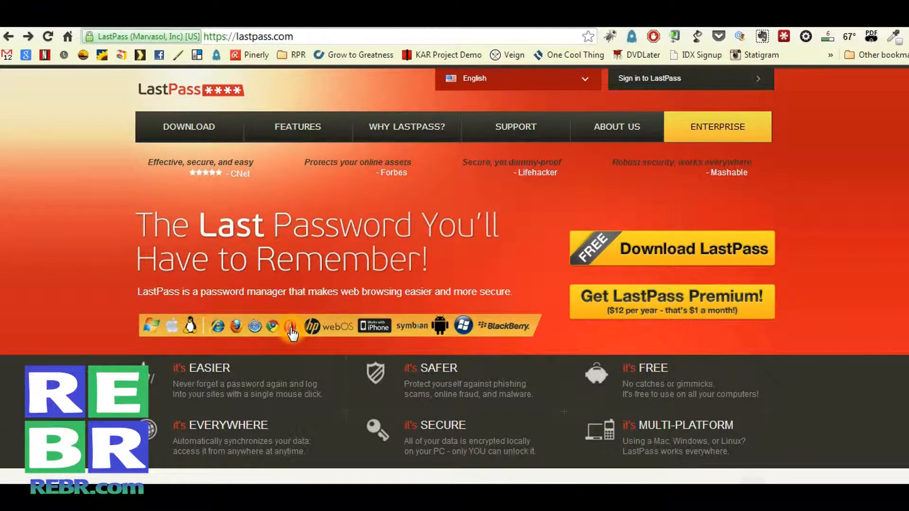
# On the LastPass downloads page, download the Chrome extension with binary features
pyautogui.click(272, 327)
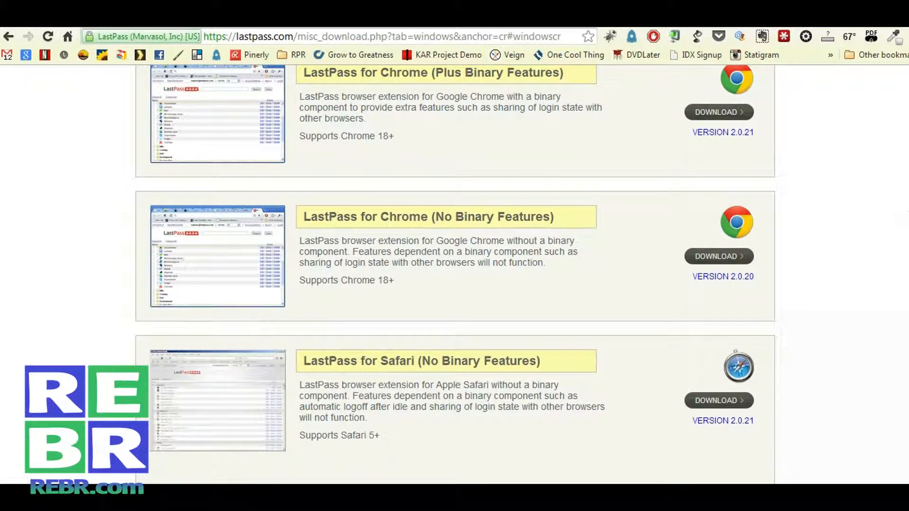
pyautogui.scroll(4, 454, 275)
pyautogui.scroll(-3, 486, 126)
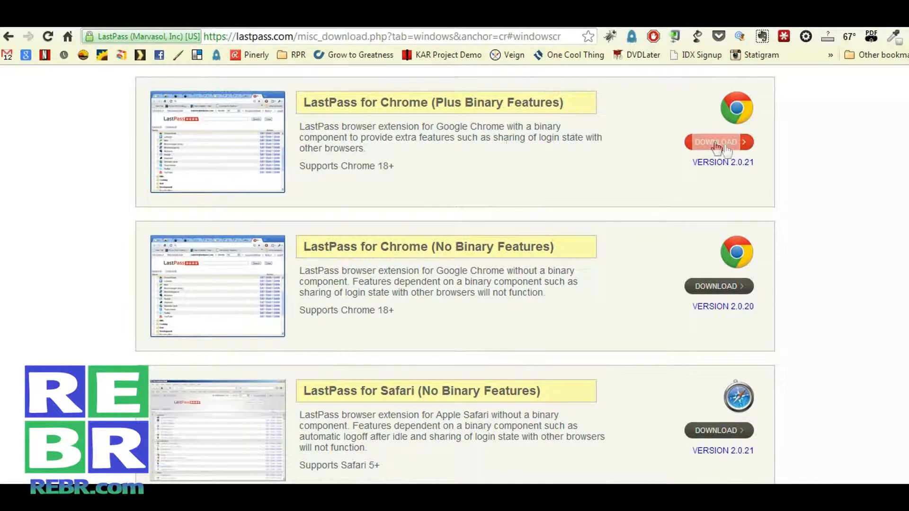
pyautogui.click(739, 144)
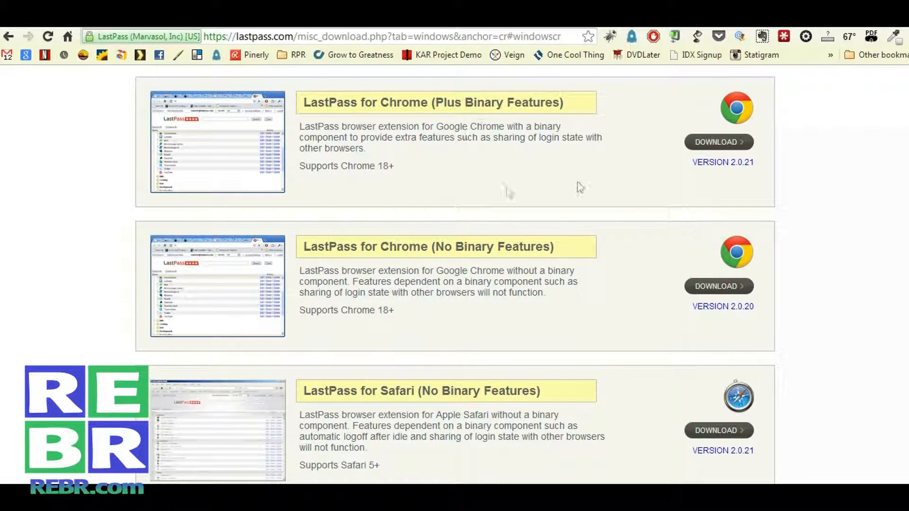
# Check the LastPass toolbar menu, then go back to the LastPass home page
pyautogui.click(783, 38)
pyautogui.click(783, 38)
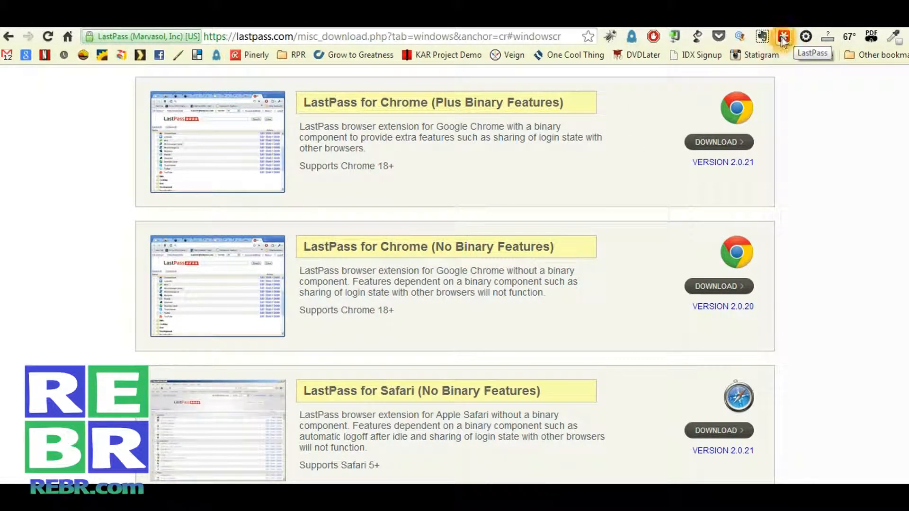
pyautogui.click(625, 126)
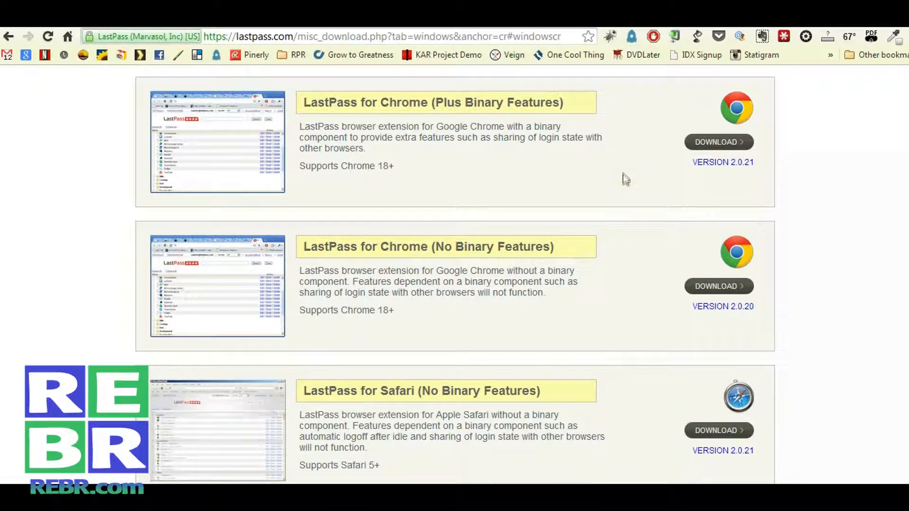
pyautogui.scroll(1, 623, 174)
pyautogui.scroll(2, 623, 177)
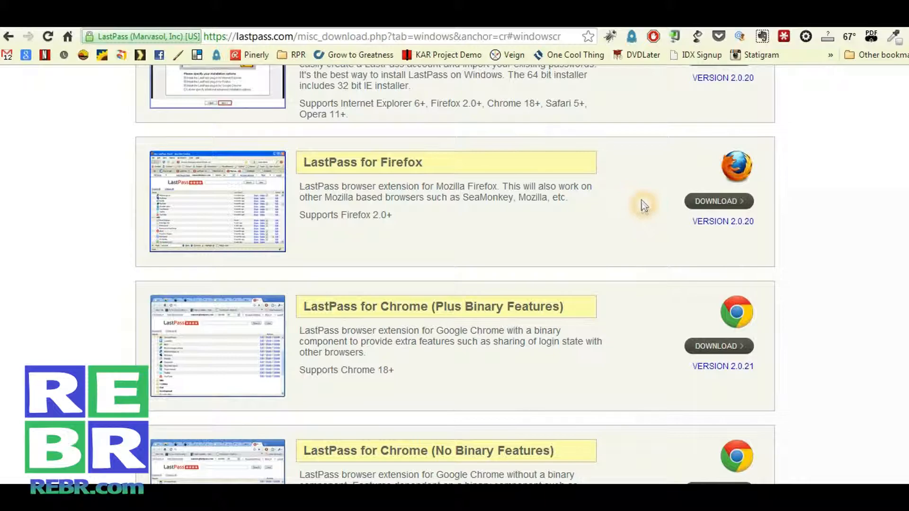
pyautogui.scroll(2, 643, 203)
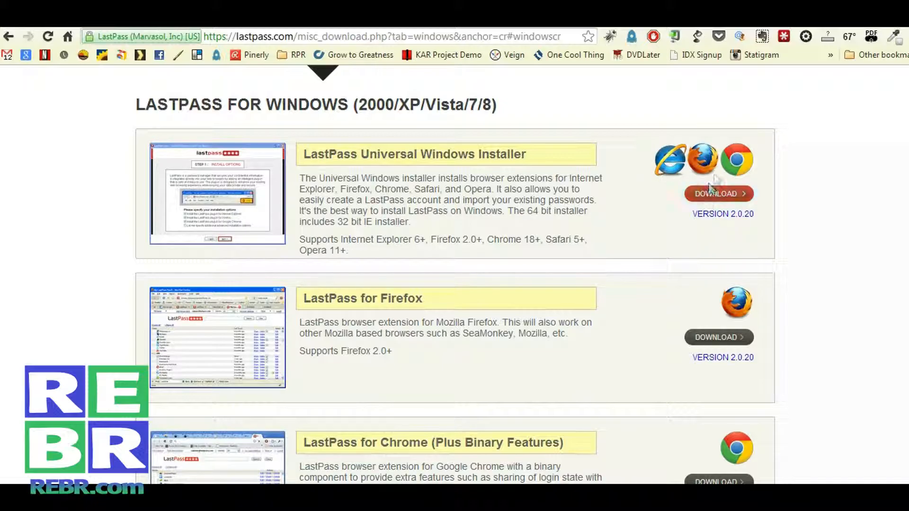
pyautogui.scroll(-10, 625, 200)
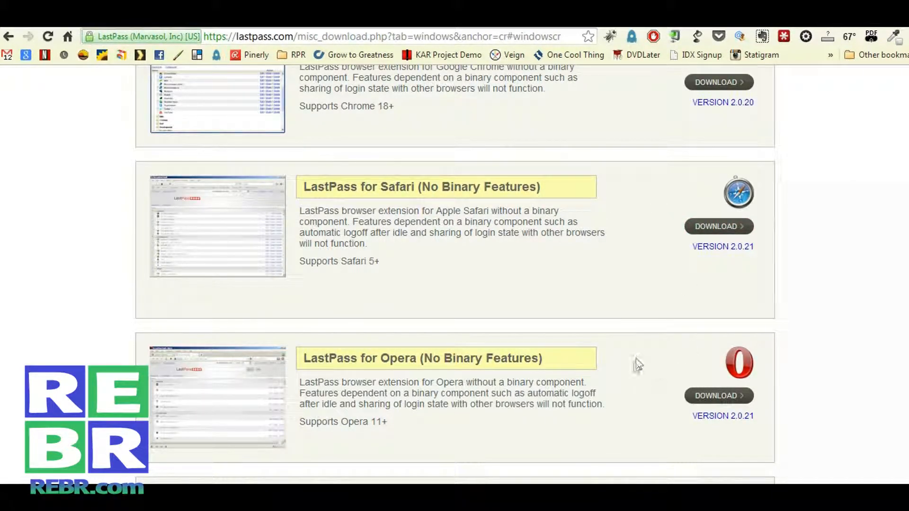
pyautogui.scroll(-2, 640, 372)
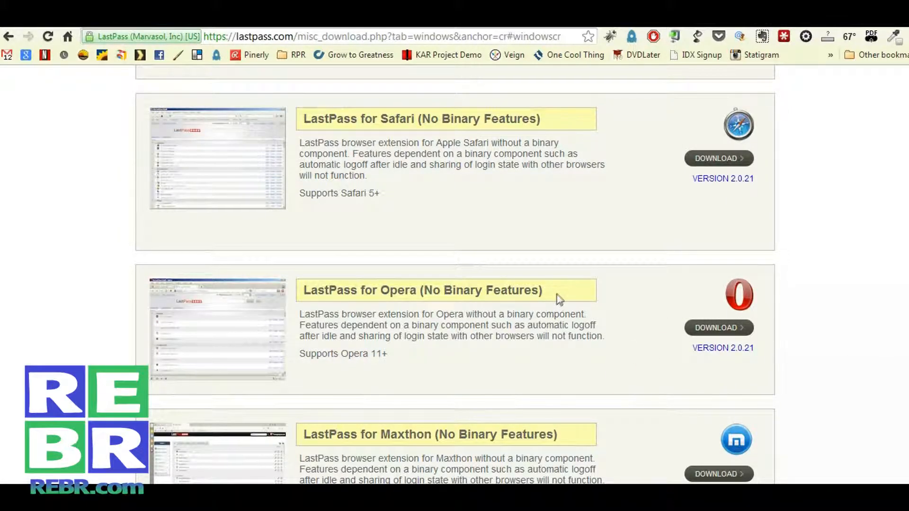
pyautogui.scroll(10, 556, 296)
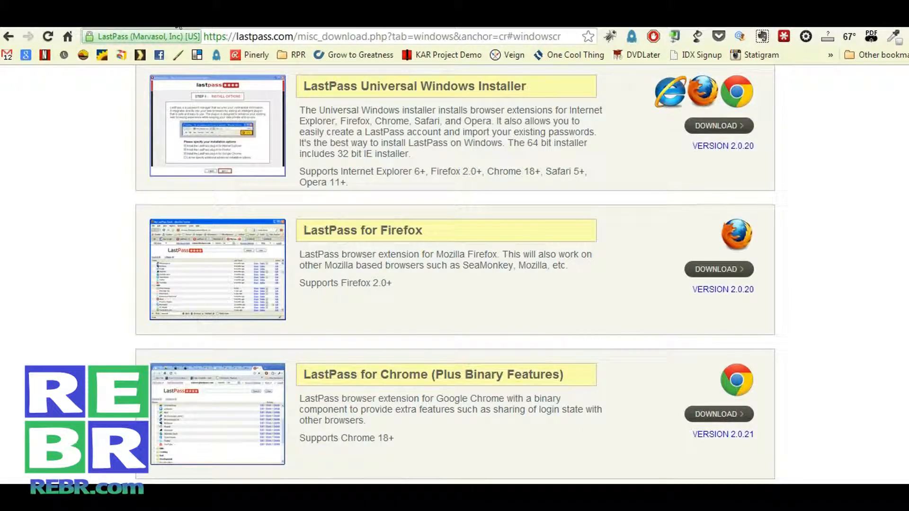
pyautogui.click(9, 36)
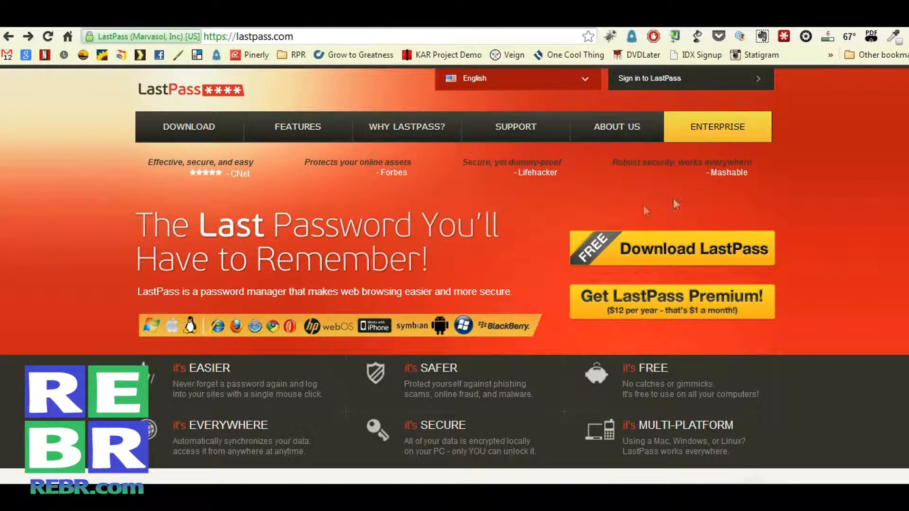
# From the LastPass extension menu, load amazon.com in a fresh browser tab
pyautogui.click(783, 36)
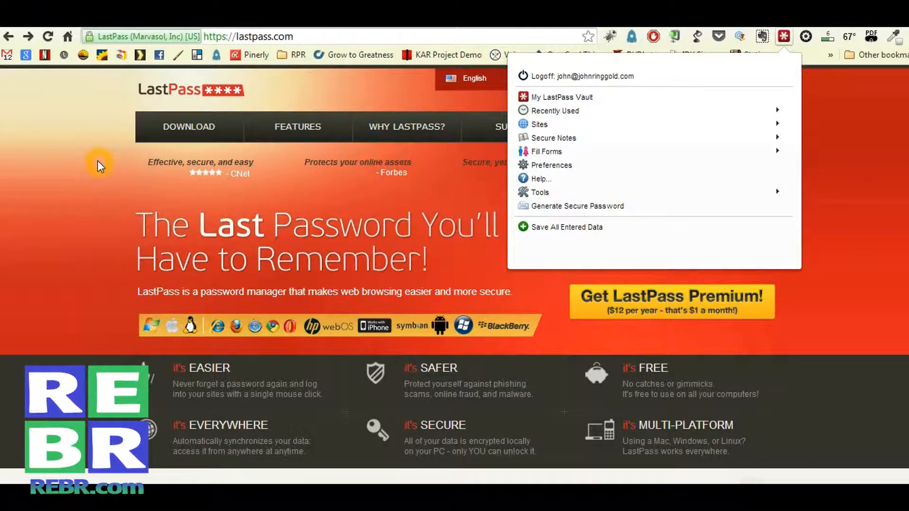
pyautogui.click(205, 22)
pyautogui.click(223, 39)
pyautogui.click(225, 40)
pyautogui.write('amazon.com')
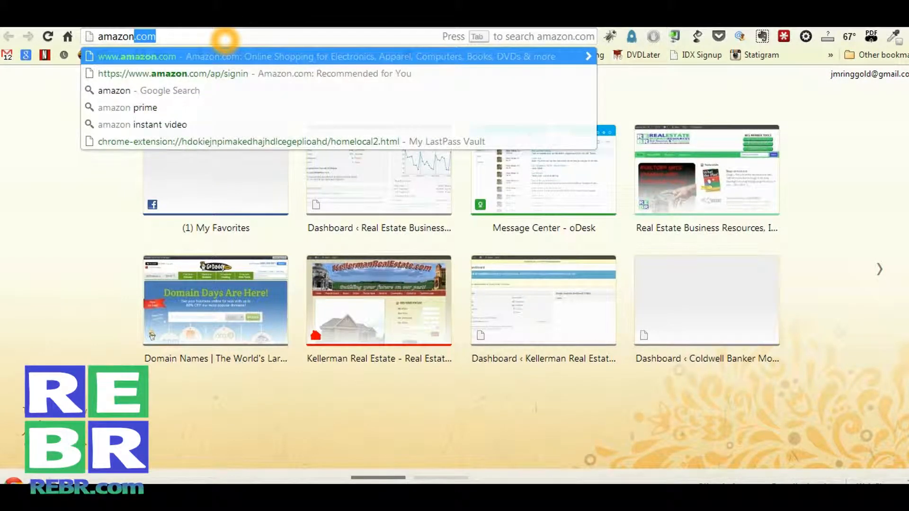
pyautogui.press('Return')
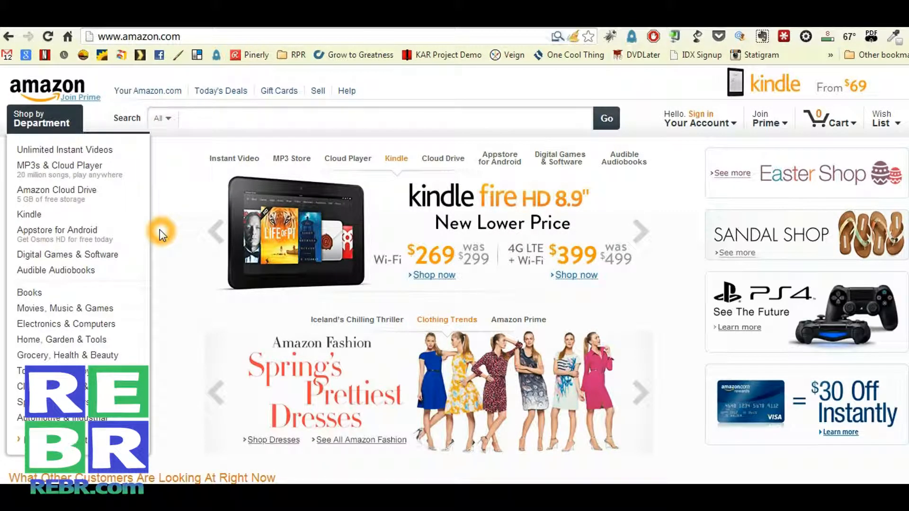
# Sign in to Amazon via Your Account using the credentials LastPass autofilled
pyautogui.moveTo(678, 116)
pyautogui.click(718, 155)
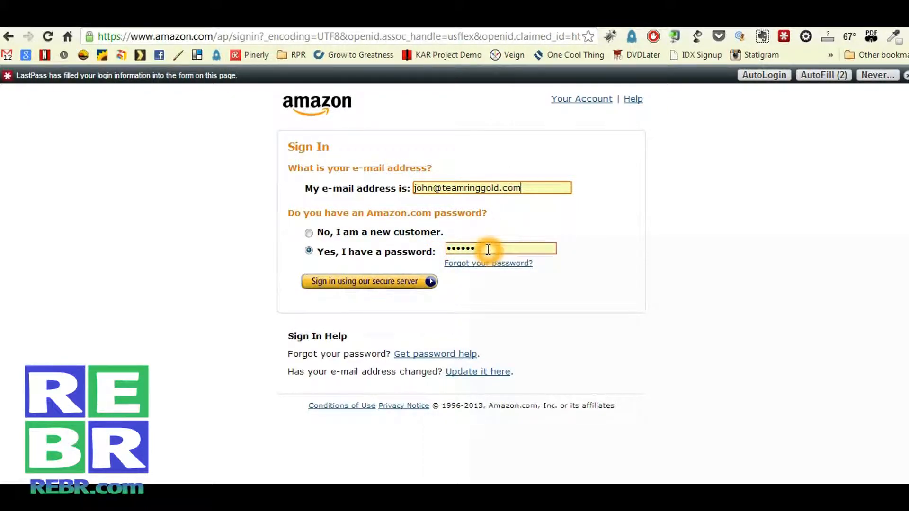
pyautogui.click(368, 282)
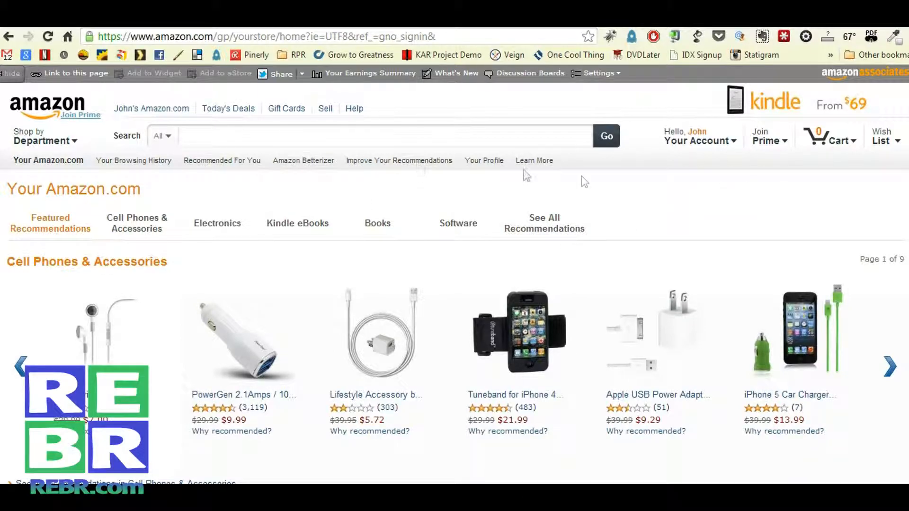
pyautogui.click(704, 192)
# Load emporiamls.com in a new browser tab
pyautogui.click(345, 22)
pyautogui.click(332, 35)
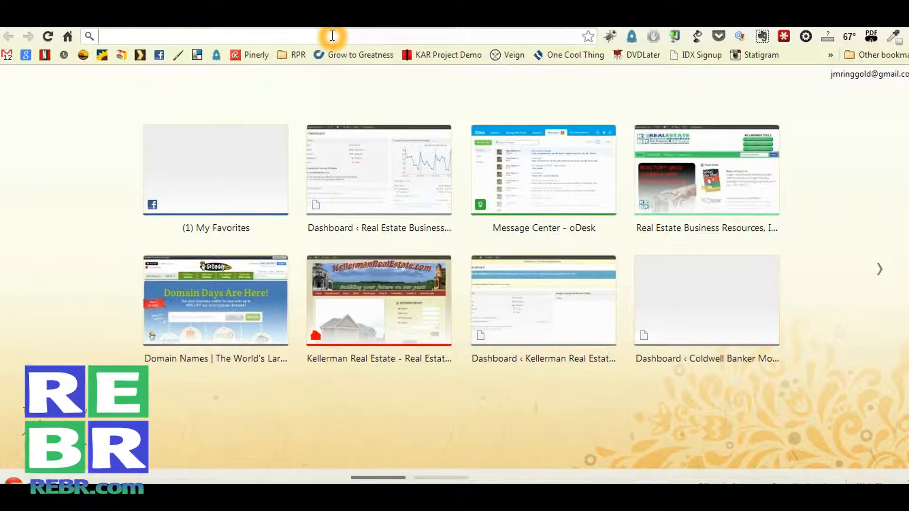
pyautogui.write('em')
pyautogui.write('poriamls.com')
pyautogui.press('Return')
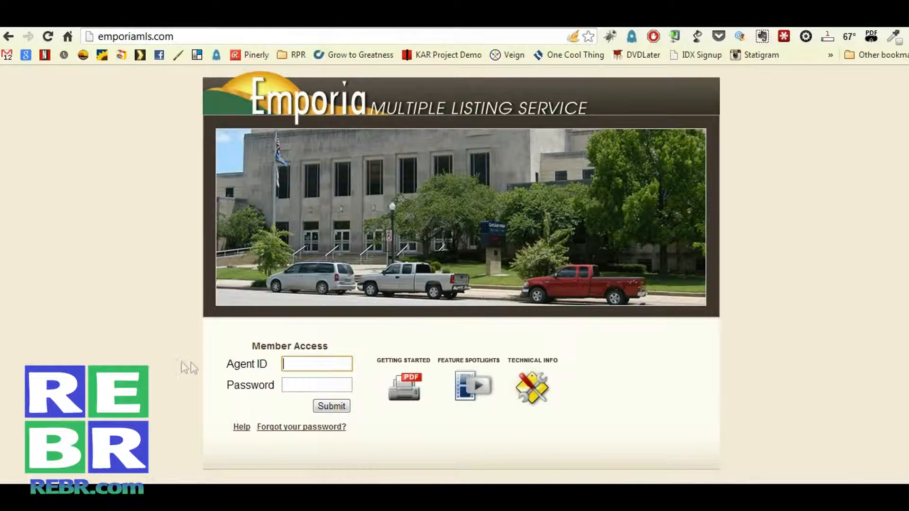
# Enter the agent ID and password in Member Access and submit the login
pyautogui.click(307, 362)
pyautogui.click(309, 364)
pyautogui.click(318, 389)
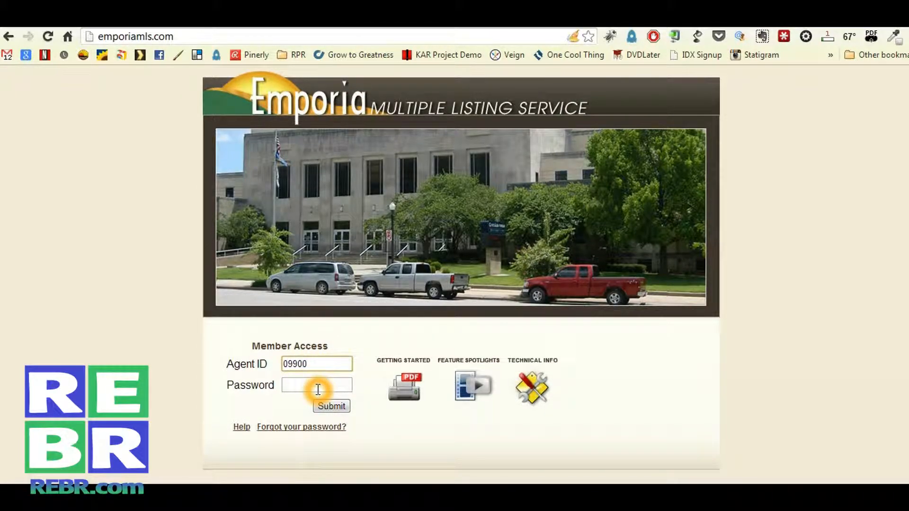
pyautogui.click(319, 387)
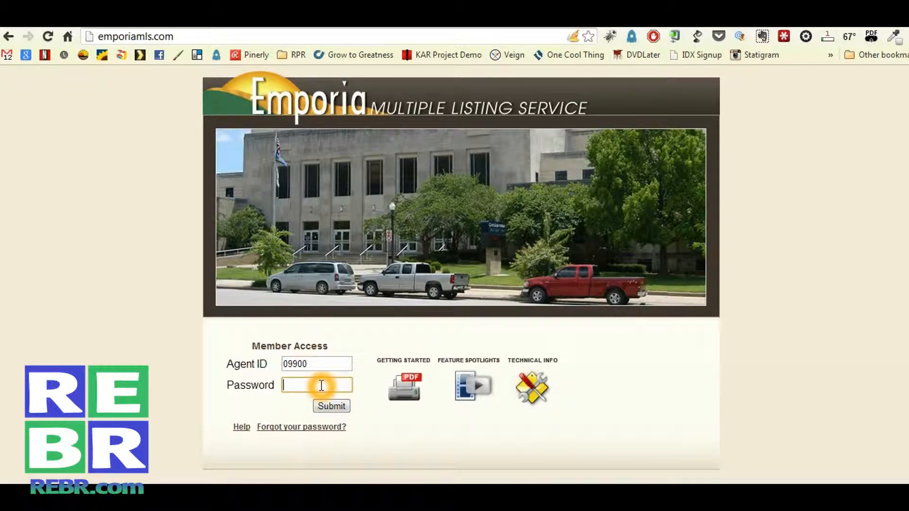
pyautogui.write('••••••')
pyautogui.click(325, 405)
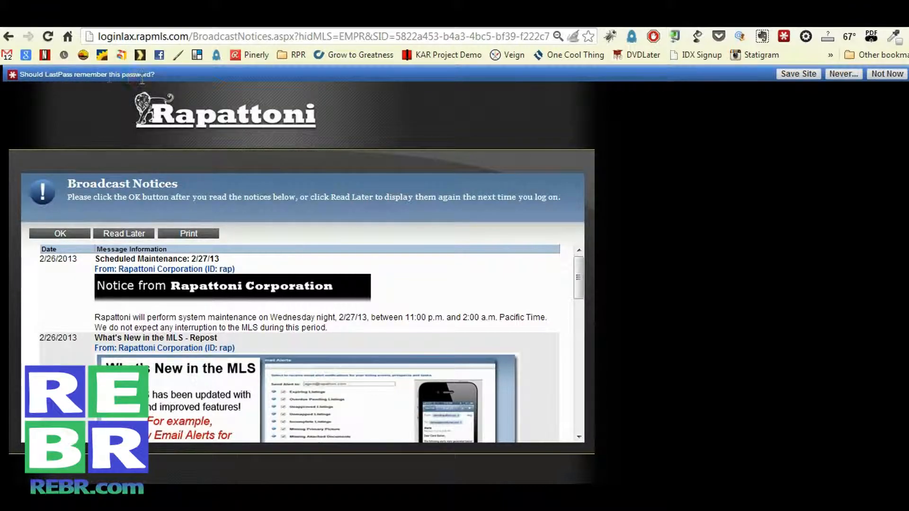
# Save the emporiamls.com login as a LastPass site with AutoLogin ticked
pyautogui.click(798, 74)
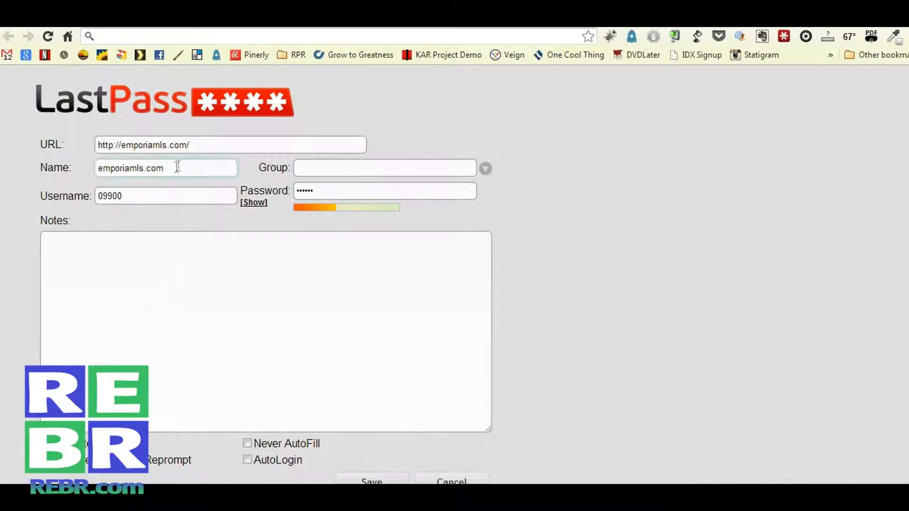
pyautogui.click(95, 169)
pyautogui.moveTo(95, 169); pyautogui.dragTo(172, 168)
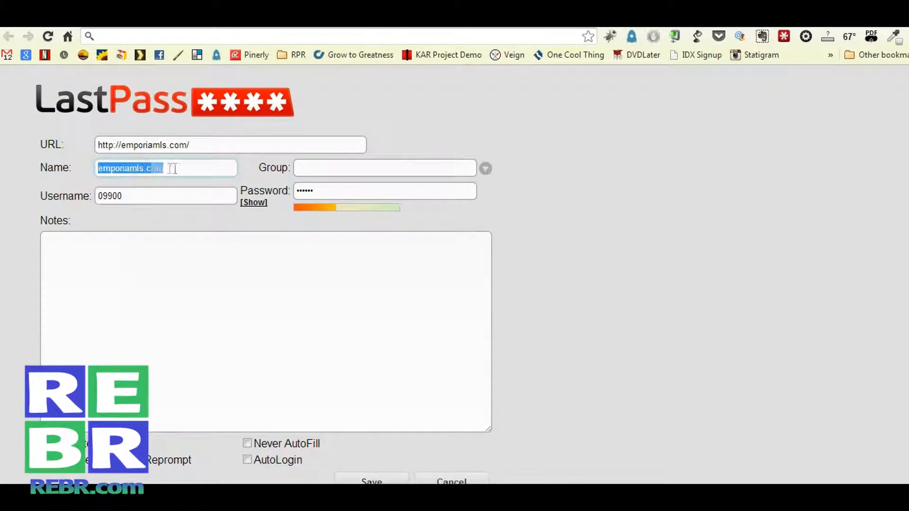
pyautogui.click(159, 195)
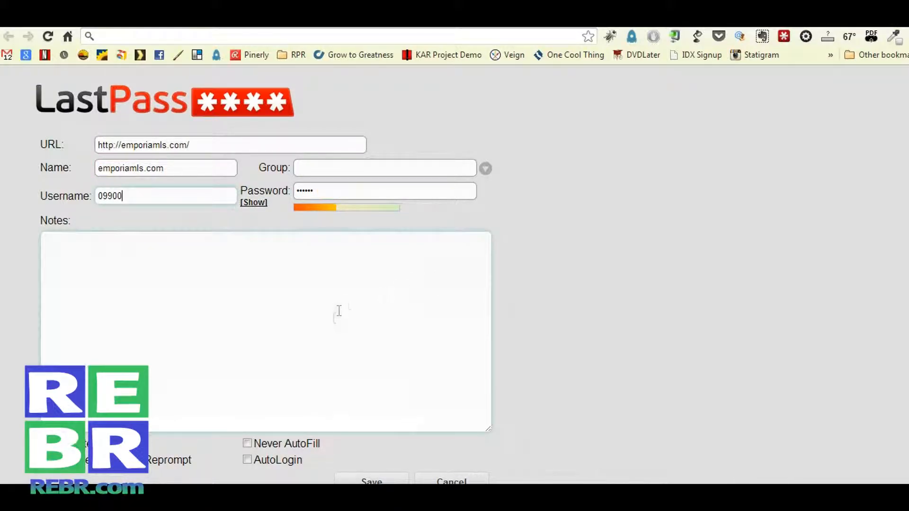
pyautogui.scroll(-1, 325, 341)
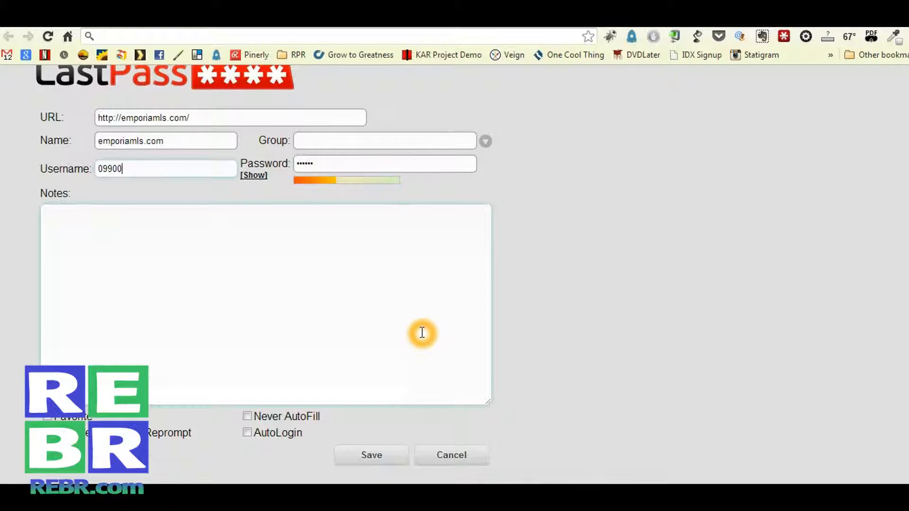
pyautogui.click(247, 433)
pyautogui.click(376, 458)
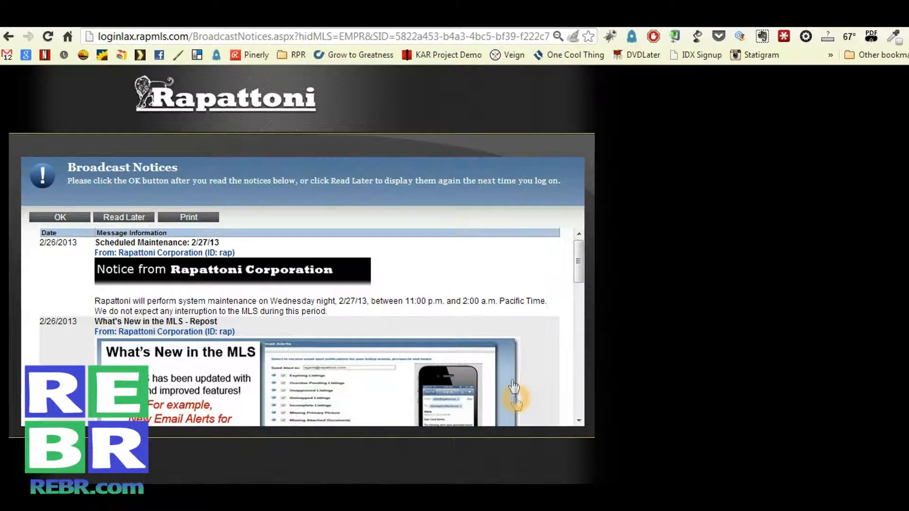
# Mark the broadcast notices Read Later, then log off and confirm ending all MLS sessions
pyautogui.click(123, 219)
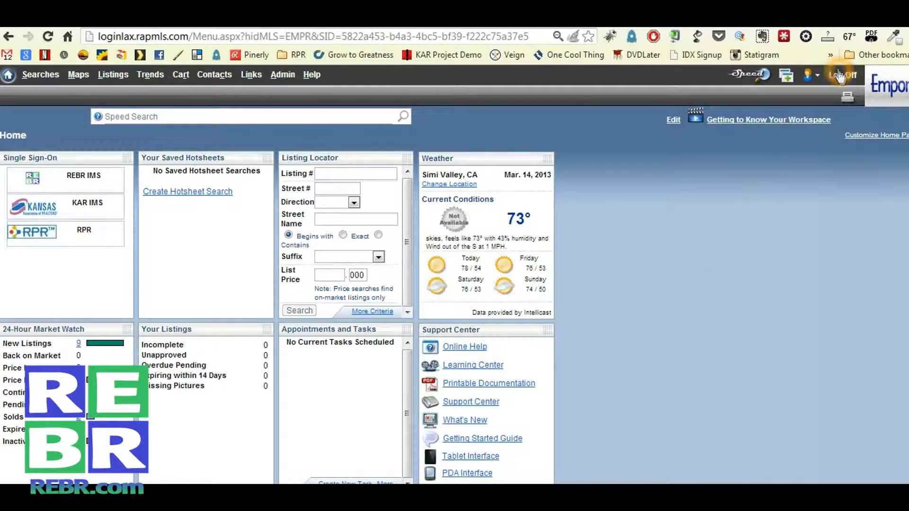
pyautogui.click(840, 76)
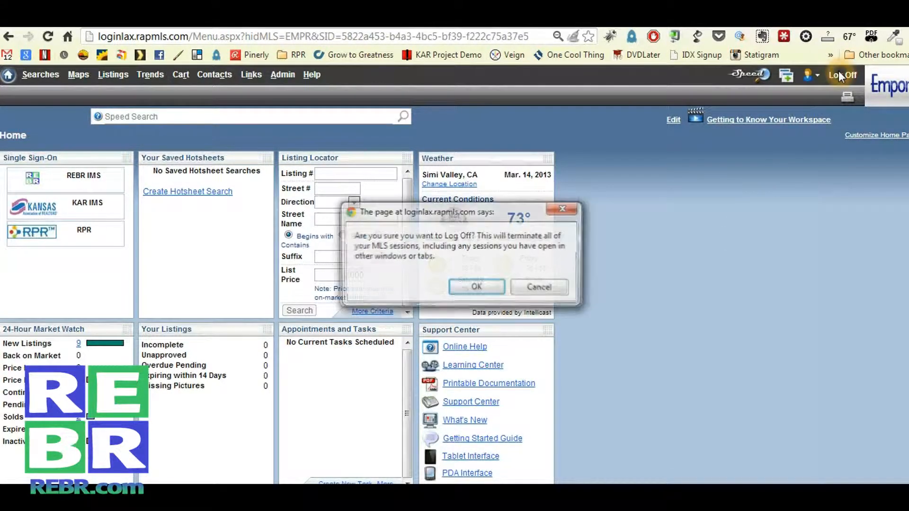
pyautogui.click(463, 287)
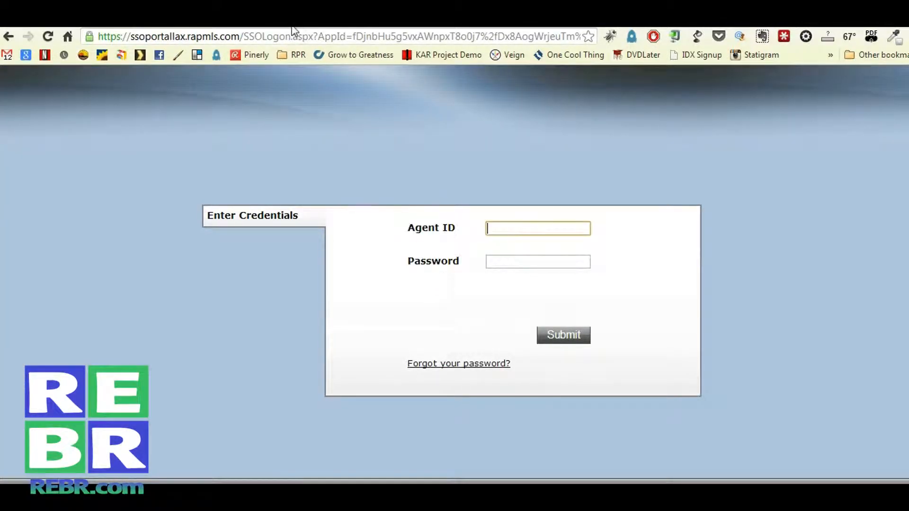
# Enter 'empo' in the address bar to go to the suggested emporiamls.com
pyautogui.click(296, 38)
pyautogui.write('emporiamls.com')
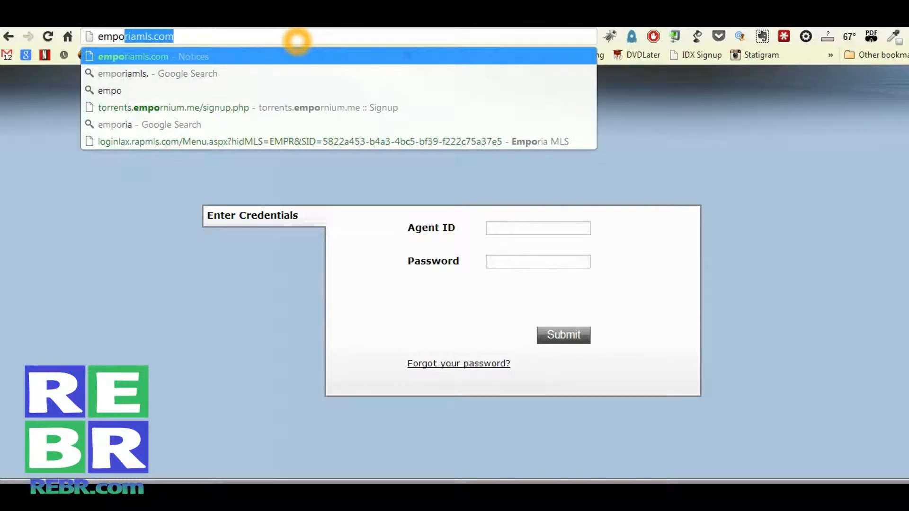
pyautogui.press('Return')
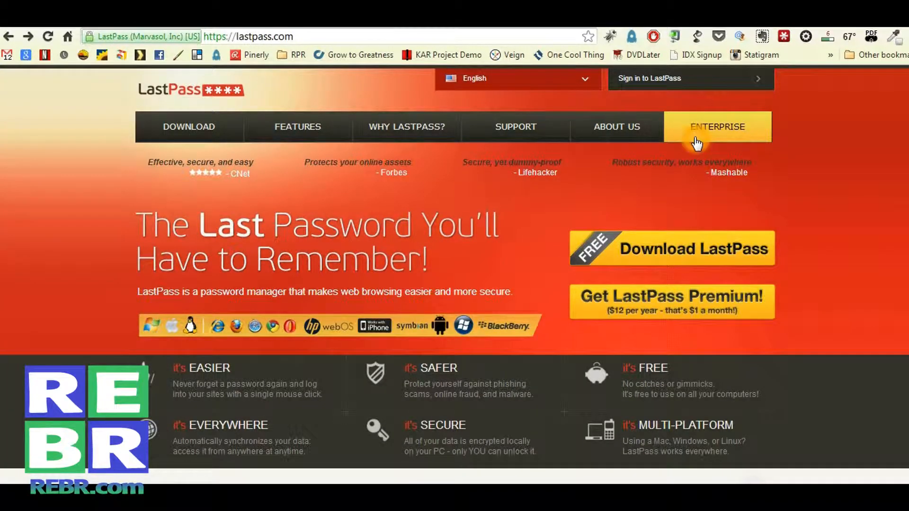
pyautogui.click(784, 38)
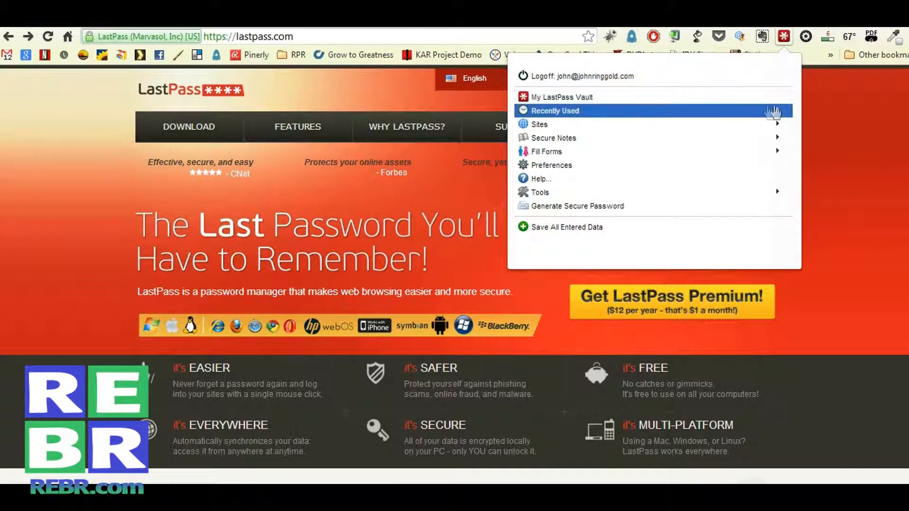
pyautogui.click(581, 99)
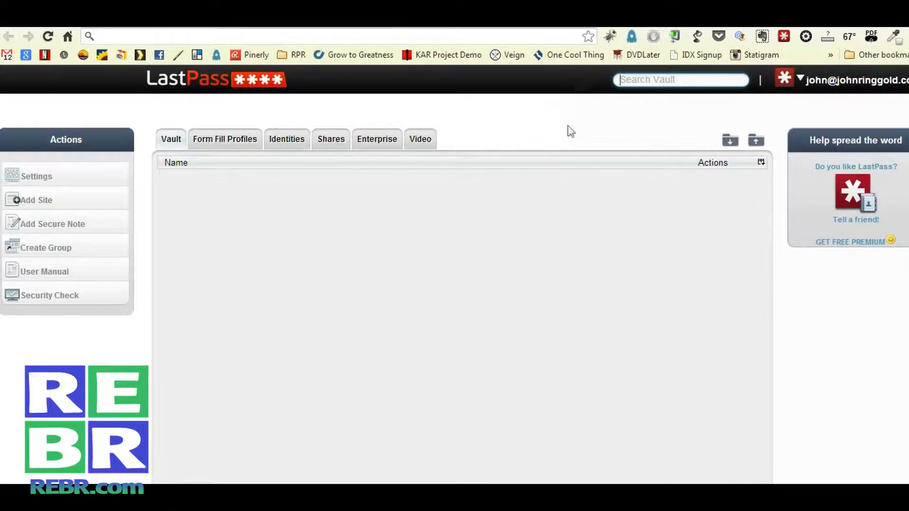
pyautogui.click(527, 158)
pyautogui.click(305, 213)
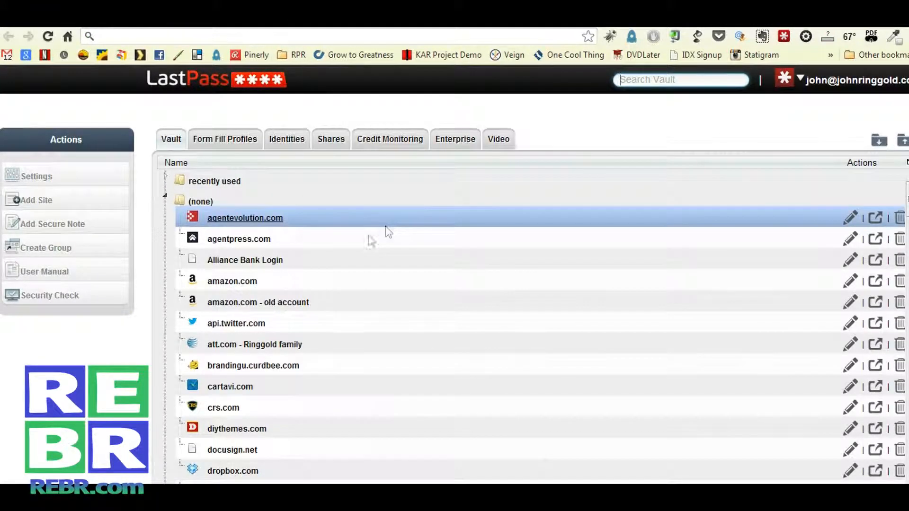
pyautogui.scroll(-9, 332, 270)
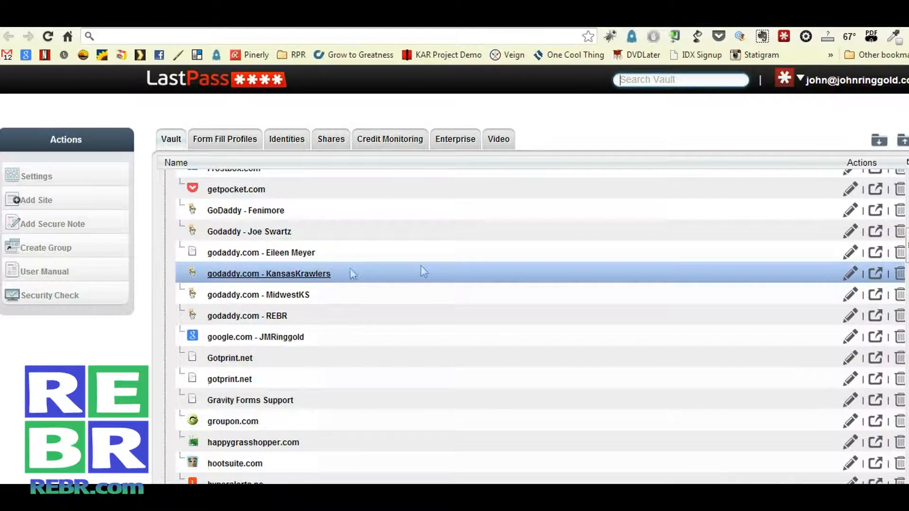
pyautogui.scroll(-15, 412, 268)
pyautogui.scroll(-20, 378, 260)
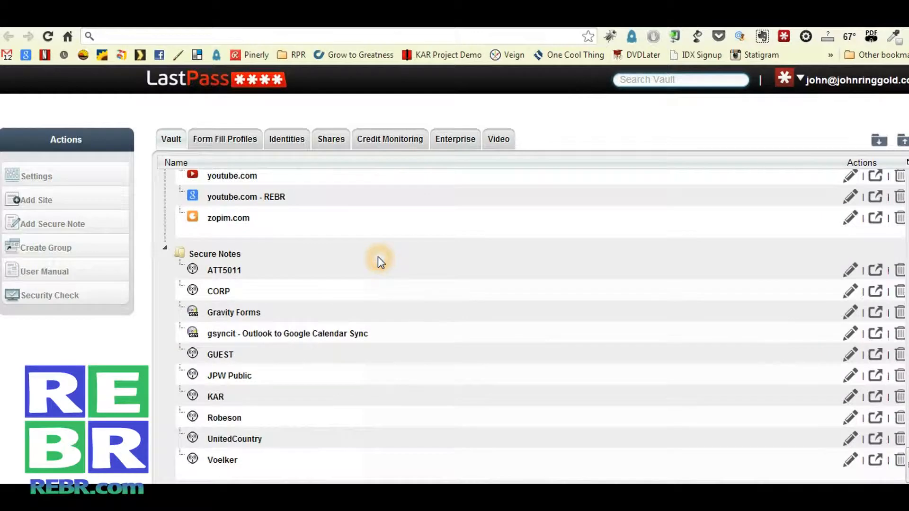
pyautogui.scroll(5, 378, 258)
pyautogui.scroll(4, 426, 253)
pyautogui.scroll(20, 452, 248)
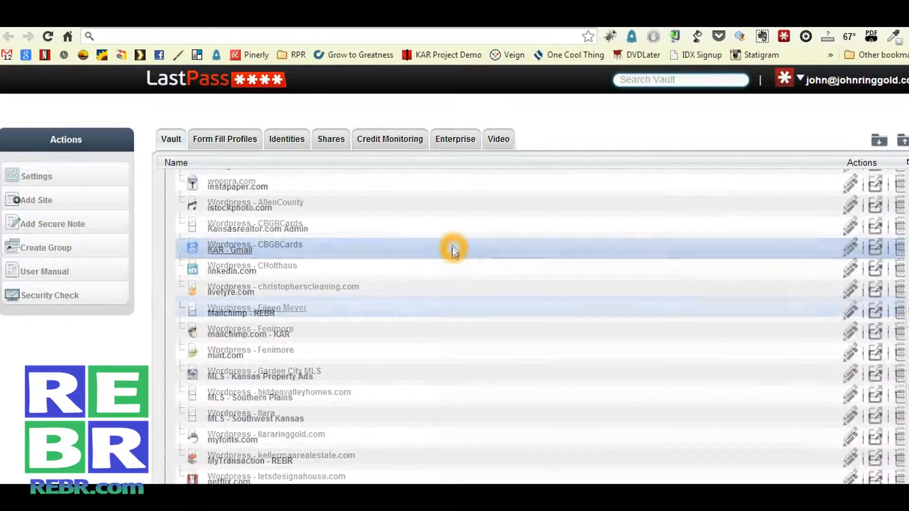
pyautogui.scroll(6, 452, 246)
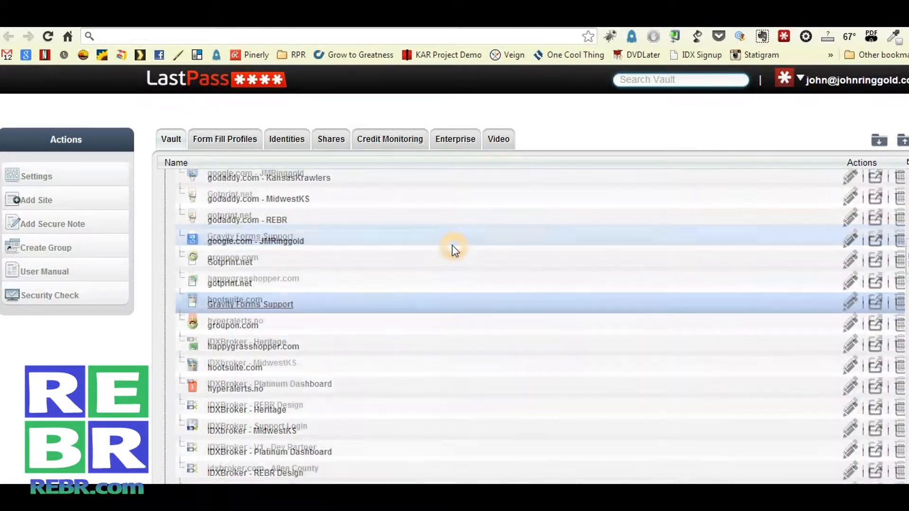
pyautogui.scroll(3, 452, 245)
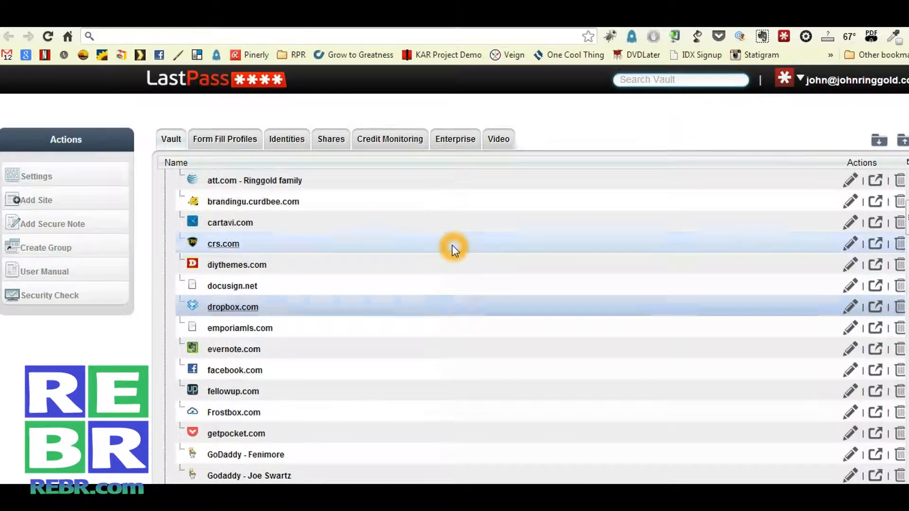
pyautogui.click(229, 313)
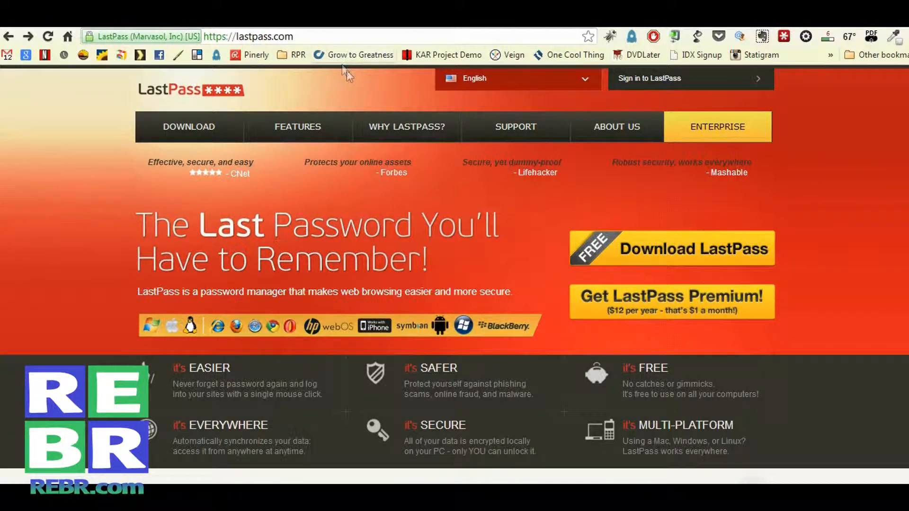
# Sign in on the LastPass website with the account's master password
pyautogui.click(680, 85)
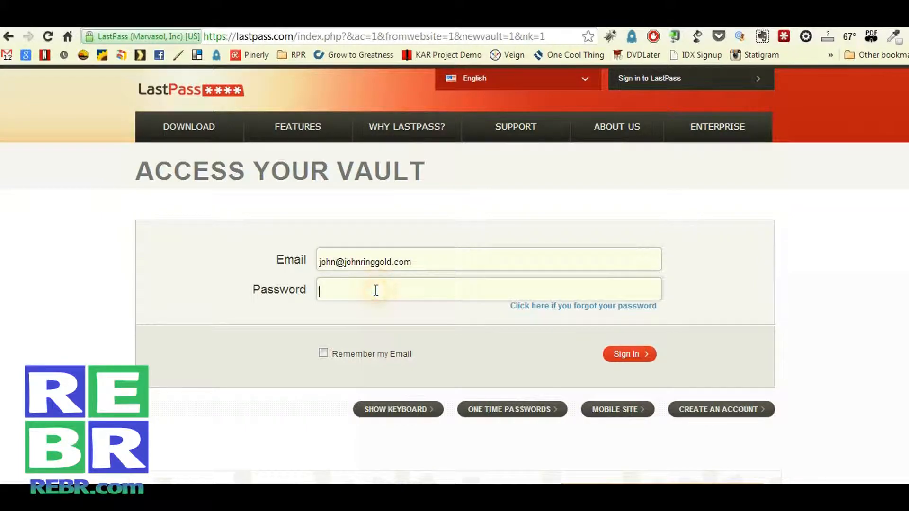
pyautogui.click(375, 290)
pyautogui.write('•••••••••••')
pyautogui.press('Return')
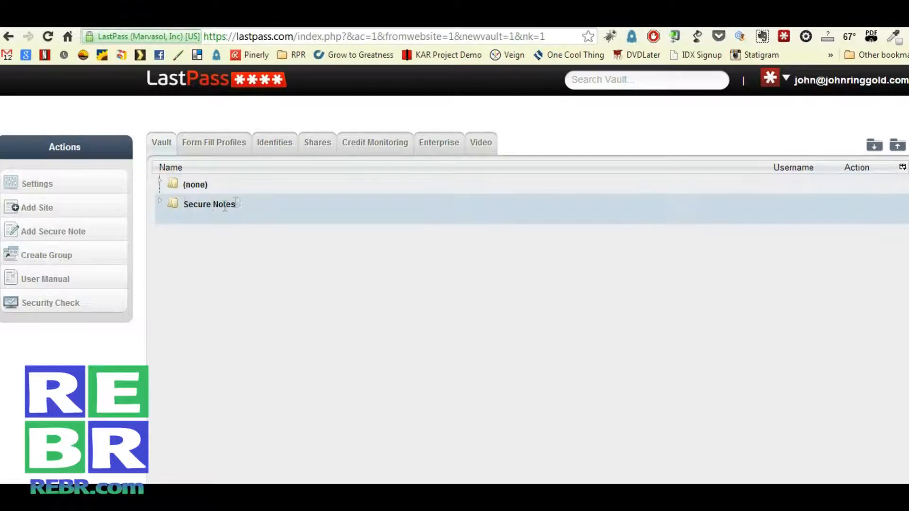
# Expand the (none) group, then open and cancel the ifttt.com entry's Edit Site Information
pyautogui.click(161, 182)
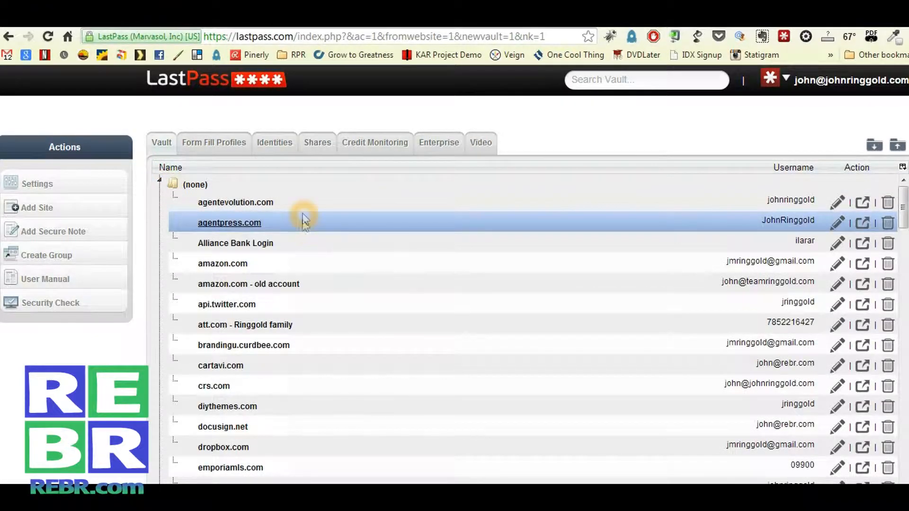
pyautogui.scroll(-2, 302, 246)
pyautogui.scroll(-10, 303, 265)
pyautogui.scroll(-5, 304, 267)
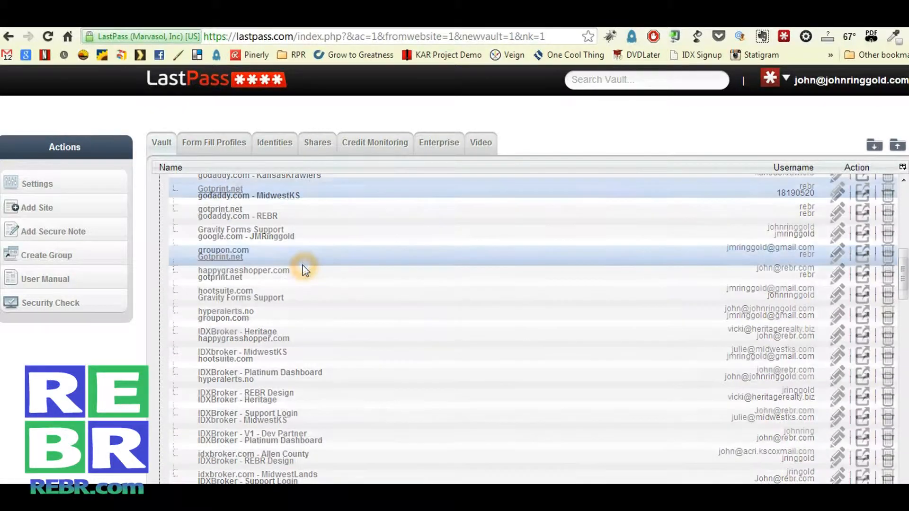
pyautogui.scroll(-3, 303, 268)
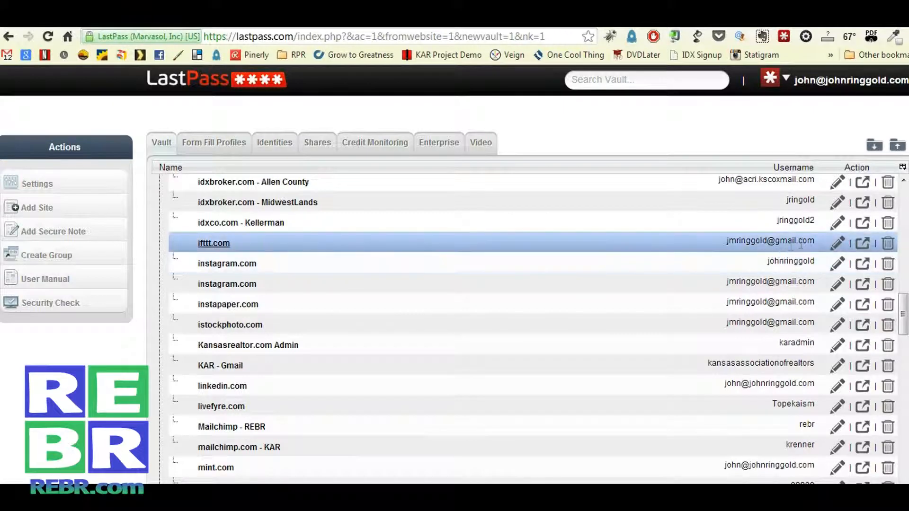
pyautogui.click(837, 246)
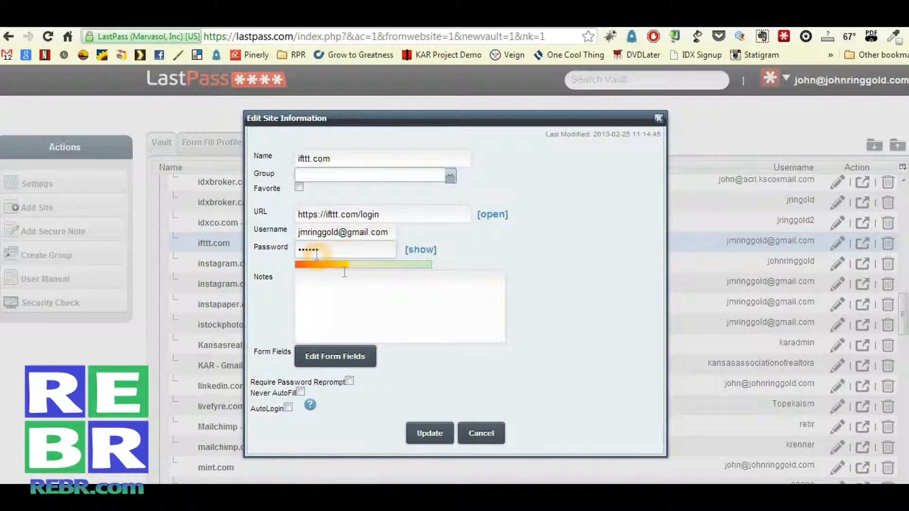
pyautogui.click(480, 440)
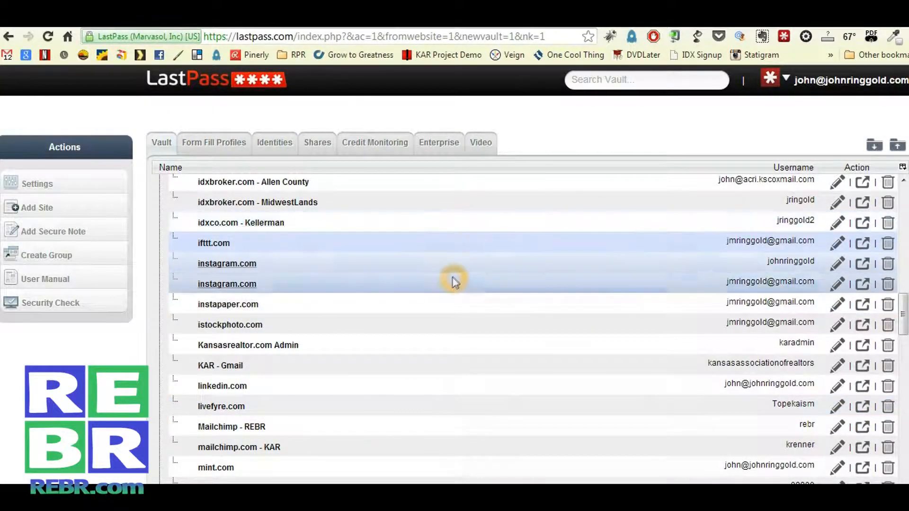
pyautogui.scroll(10, 452, 277)
pyautogui.scroll(10, 451, 277)
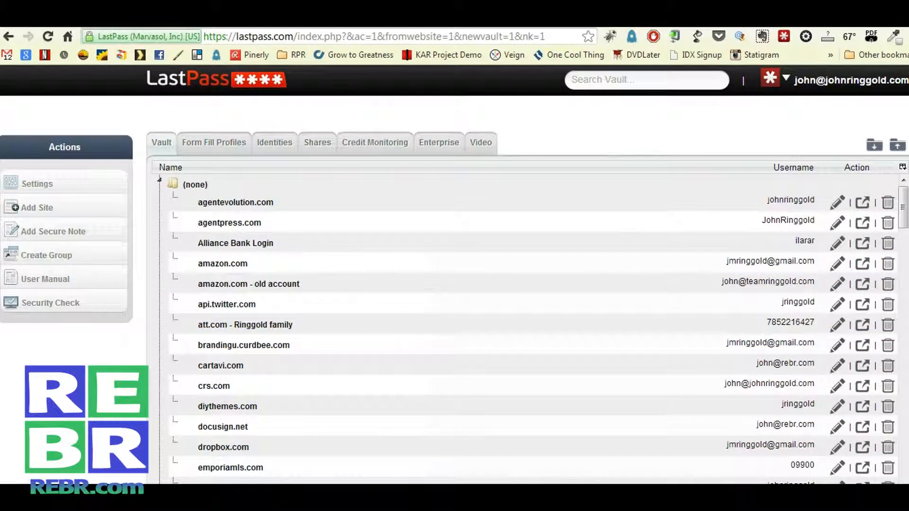
# Go back from the web vault to the lastpass.com home page
pyautogui.click(9, 36)
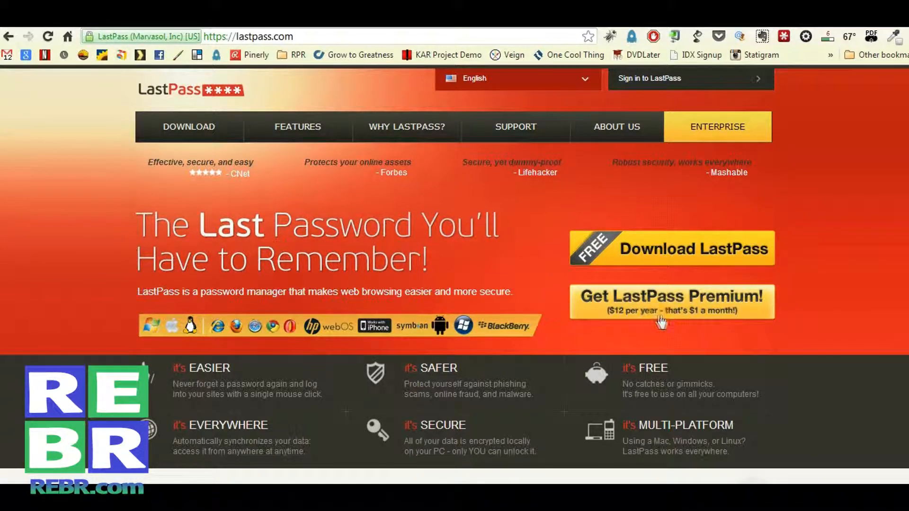
pyautogui.click(822, 308)
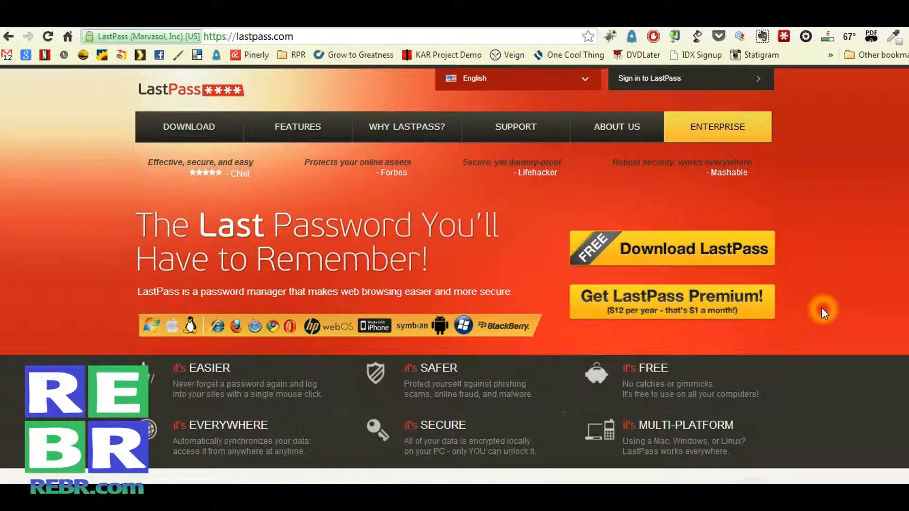